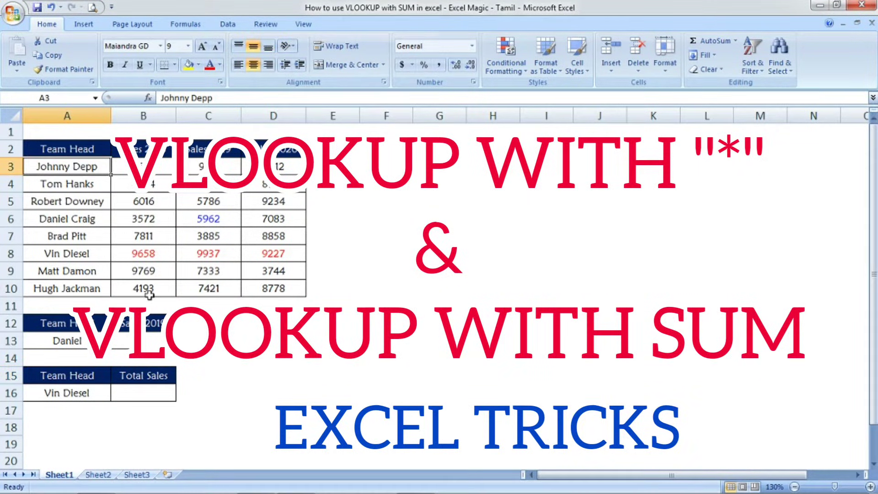
Step: Review the Sales 2018–2020 headers and the partial name in A13, then select the empty result cell B13
left_click(127, 340)
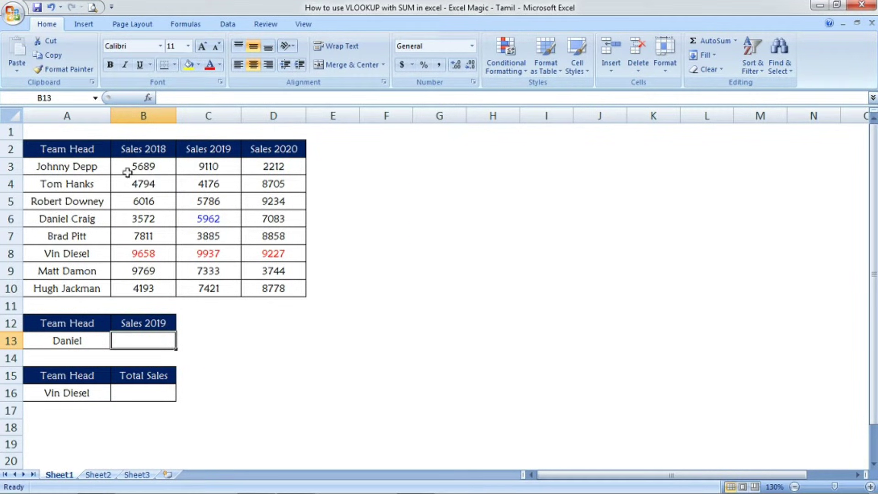
left_click(158, 148)
left_click(209, 156)
left_click(281, 152)
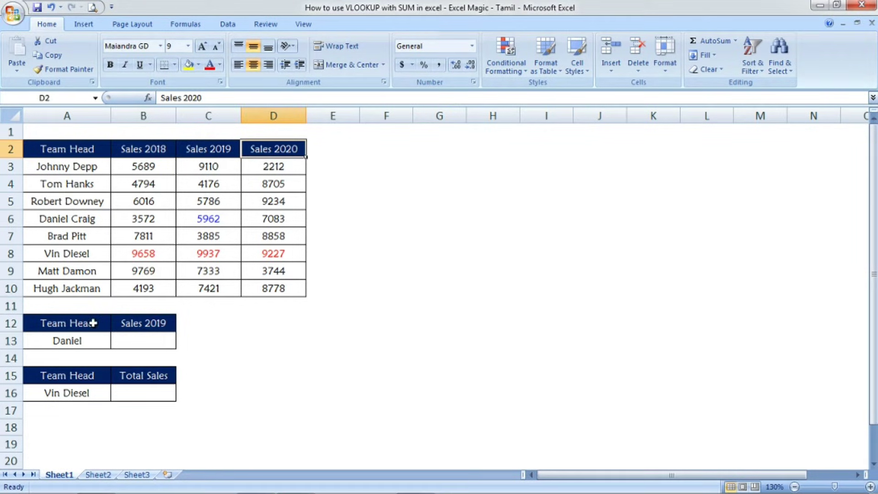
left_click(75, 342)
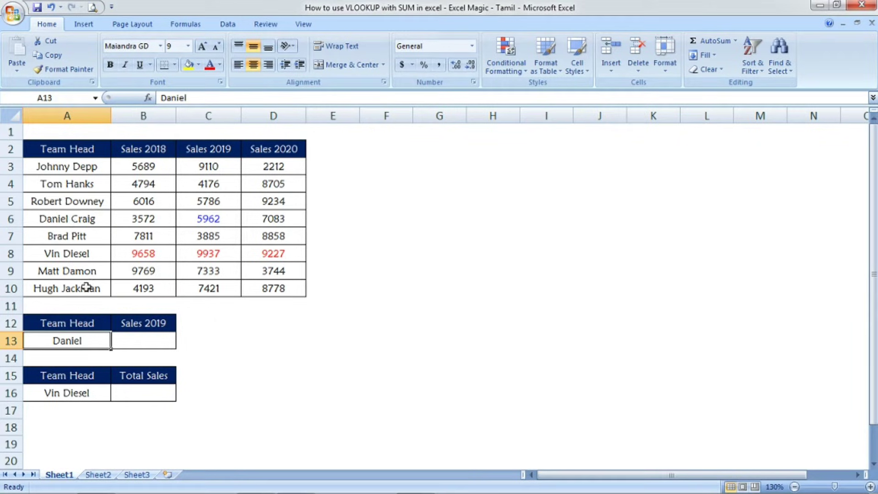
left_click(135, 338)
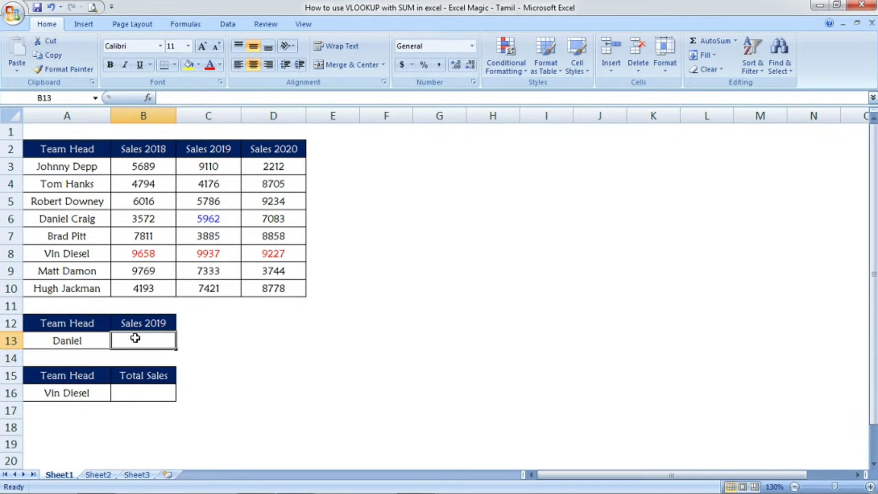
left_click(165, 326)
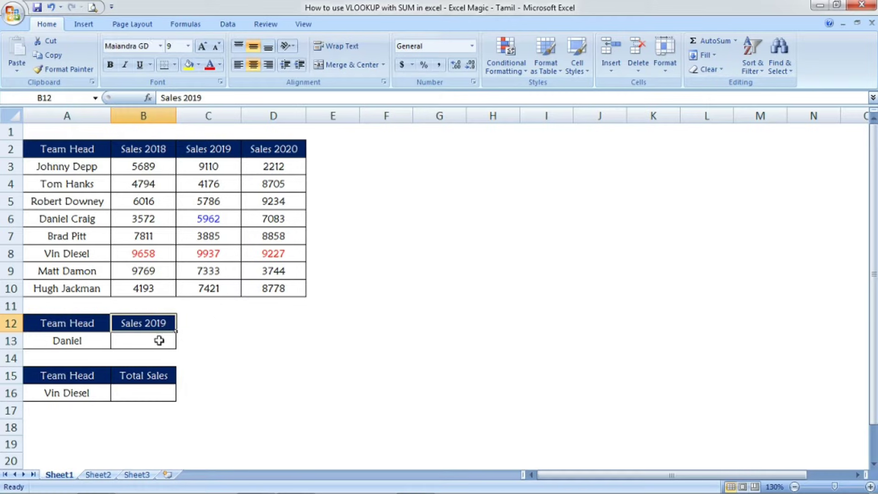
left_click(159, 341)
Step: In B13 enter the wildcard lookup =vlookup(A13&"*",A2:D10,3,0)
type("=vl")
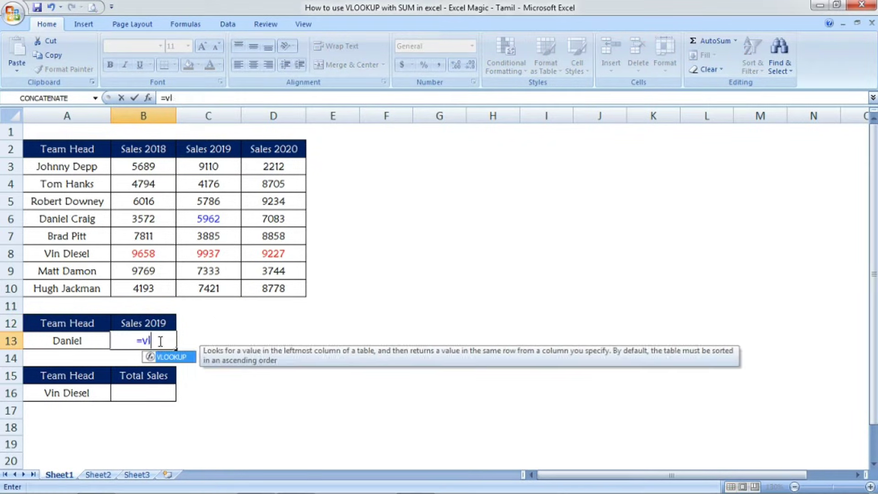
type("ookup(")
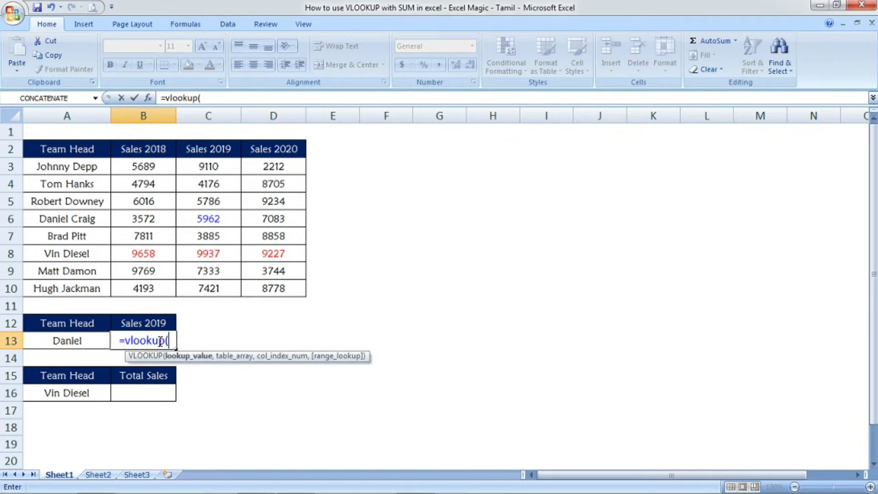
left_click(92, 340)
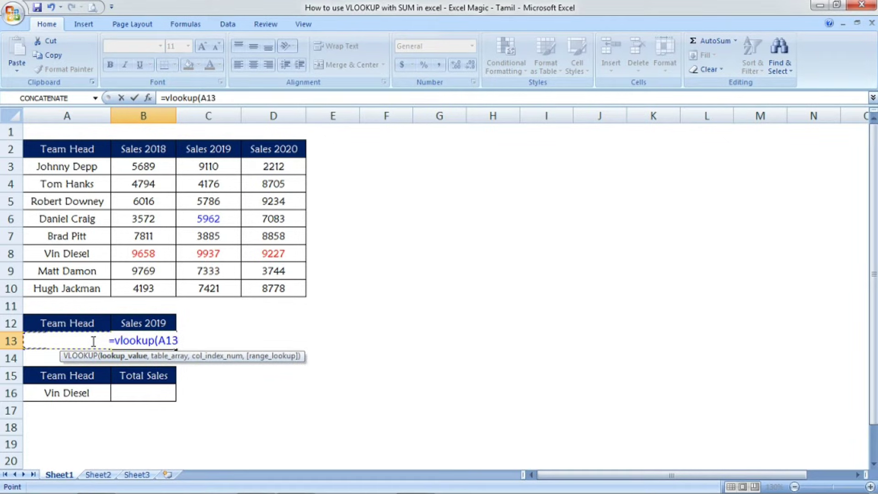
type("&")
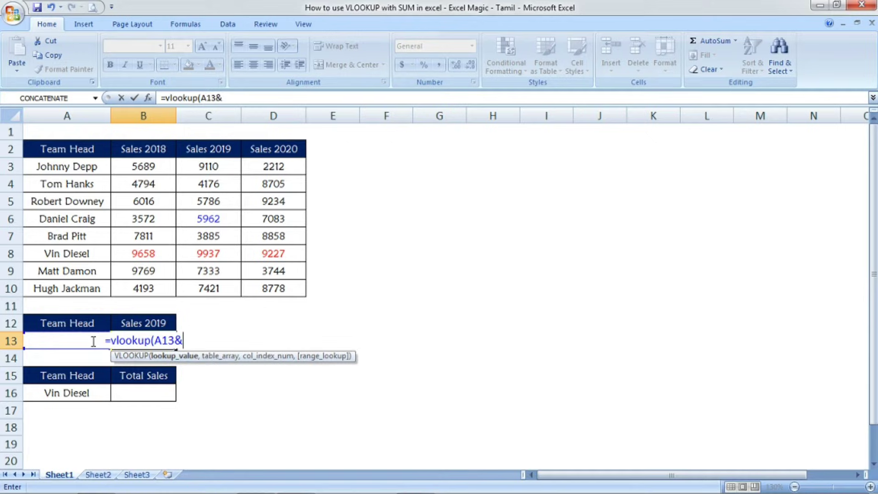
type("\"")
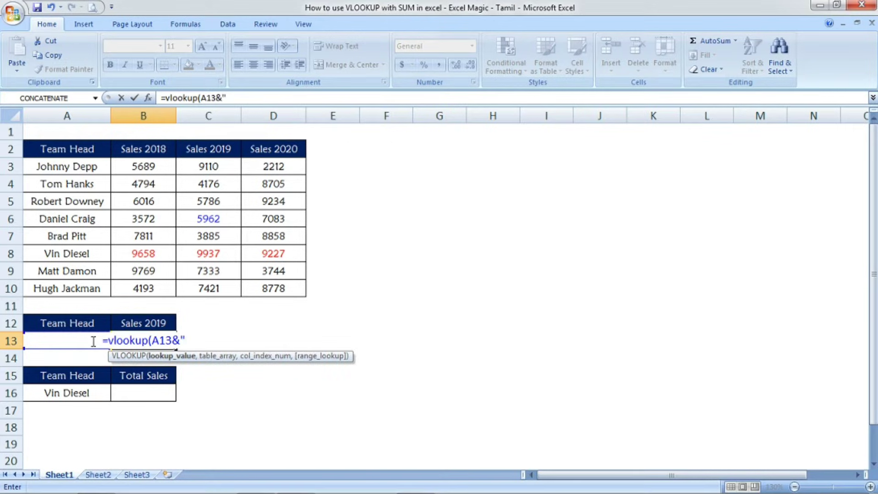
type("*\"")
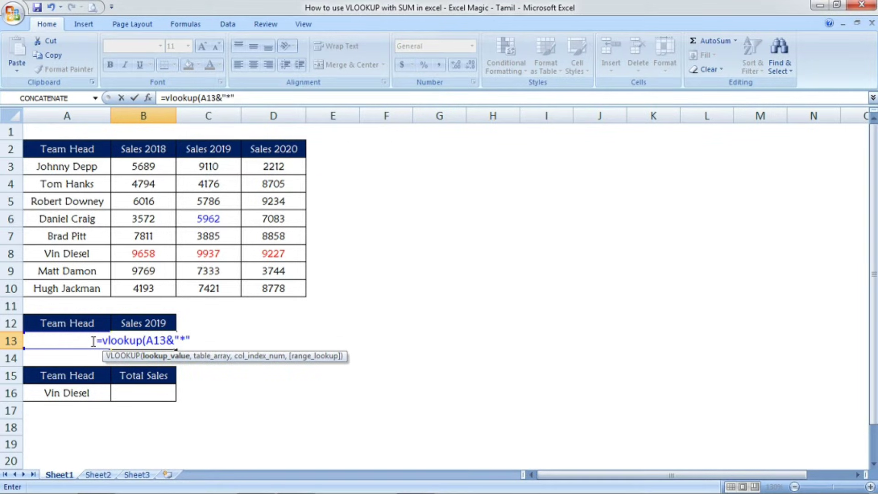
type(",")
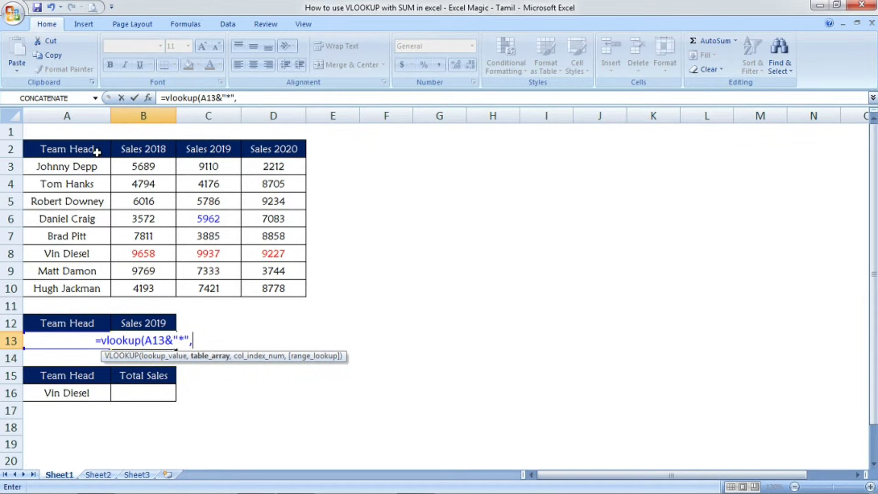
left_click_drag(96, 151, 287, 291)
type(",")
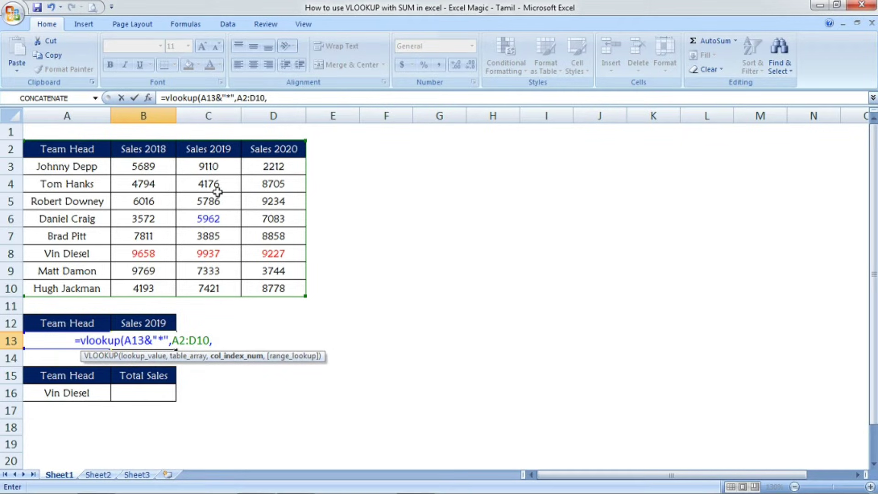
type("3")
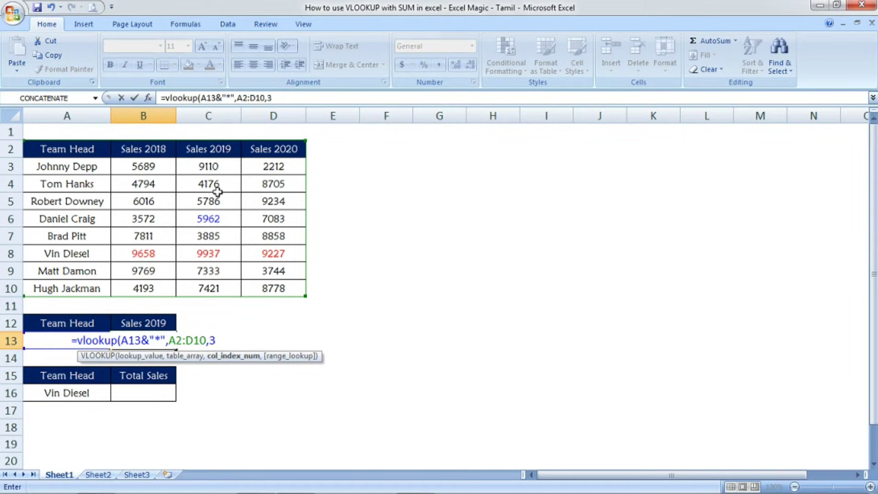
type(",0")
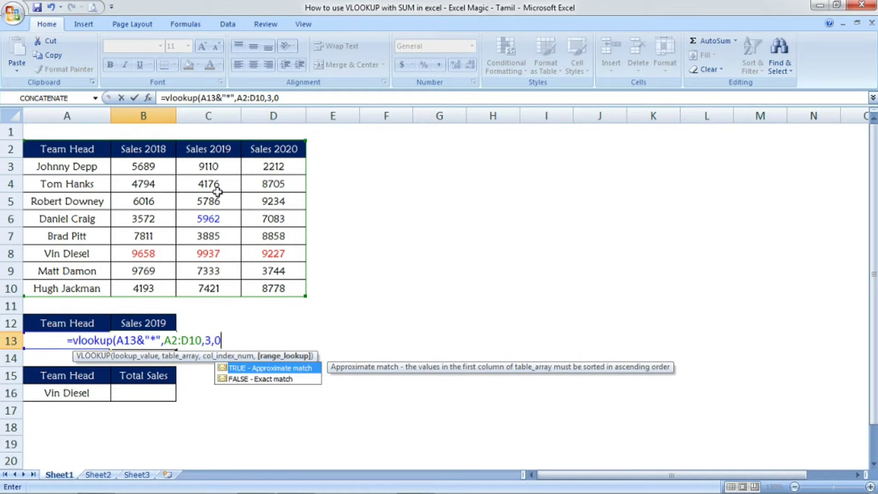
type(")")
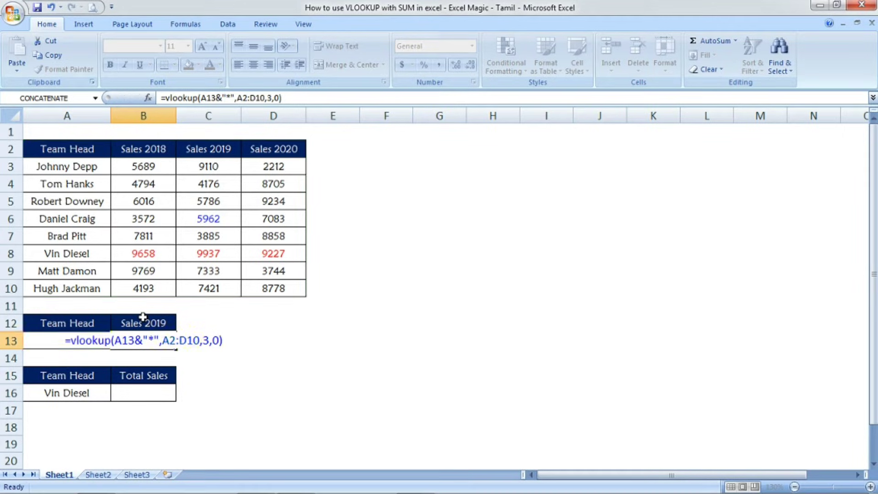
Step: Commit the B13 lookup and confirm its 5962 matches the 2019 sales in C6
key("Return")
left_click(142, 344)
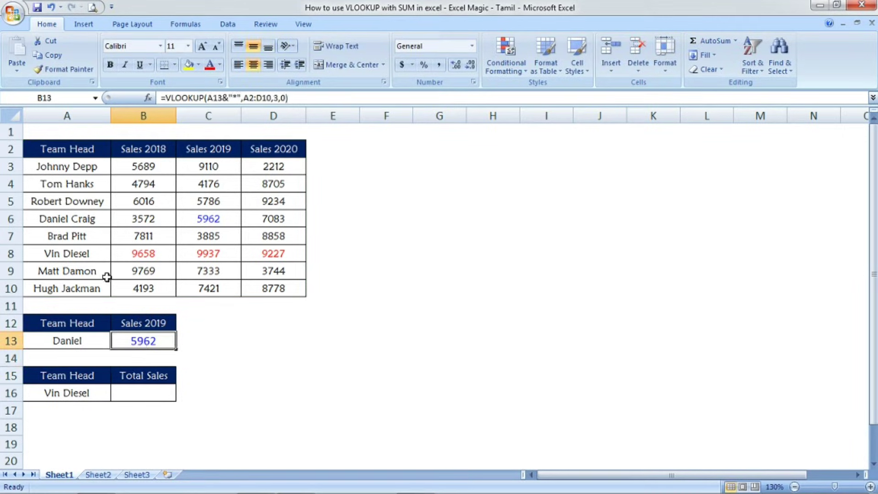
left_click(86, 219)
left_click(202, 218)
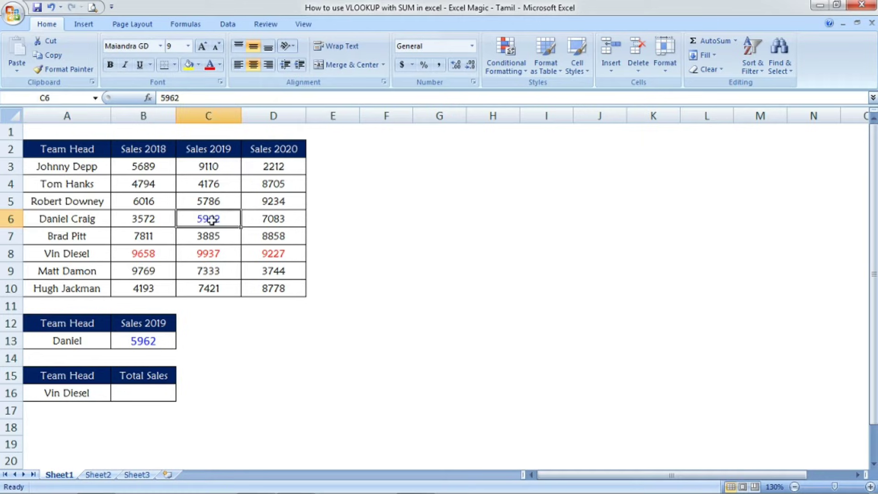
left_click(156, 347)
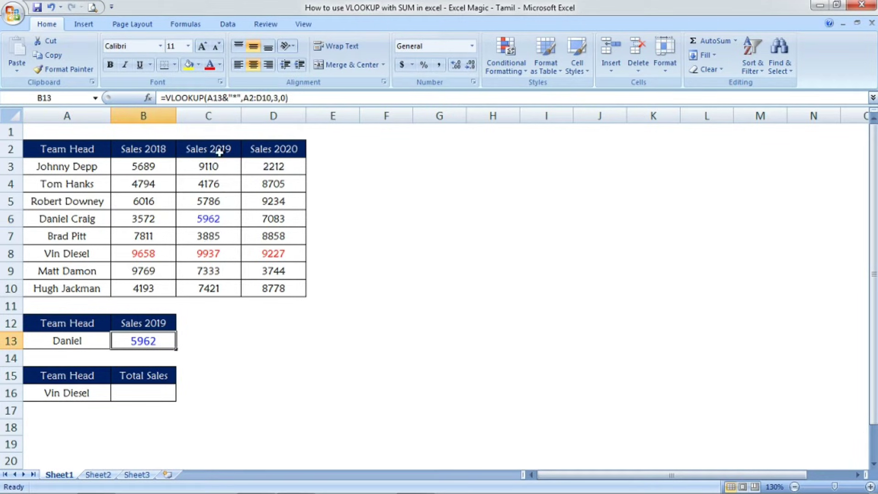
left_click(213, 219)
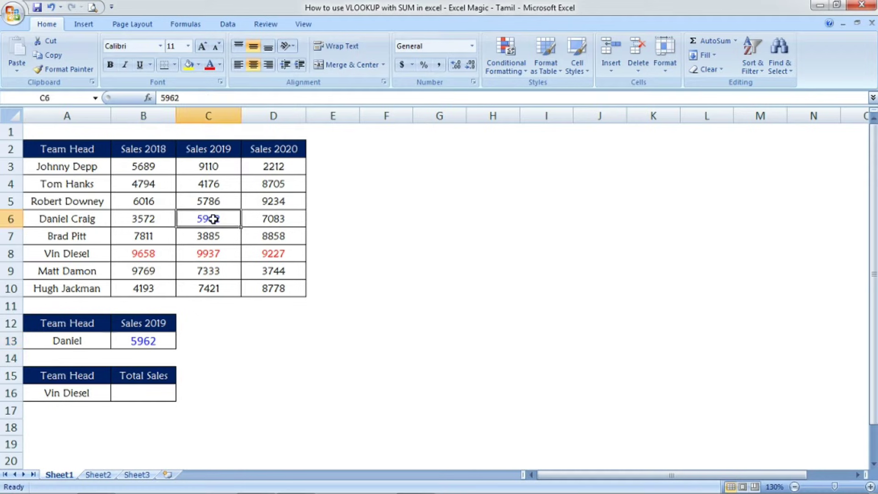
left_click(160, 344)
Step: Check the row-8 salesperson's three yearly figures in B8:D8, then select the empty Total Sales cell B16
left_click(136, 394)
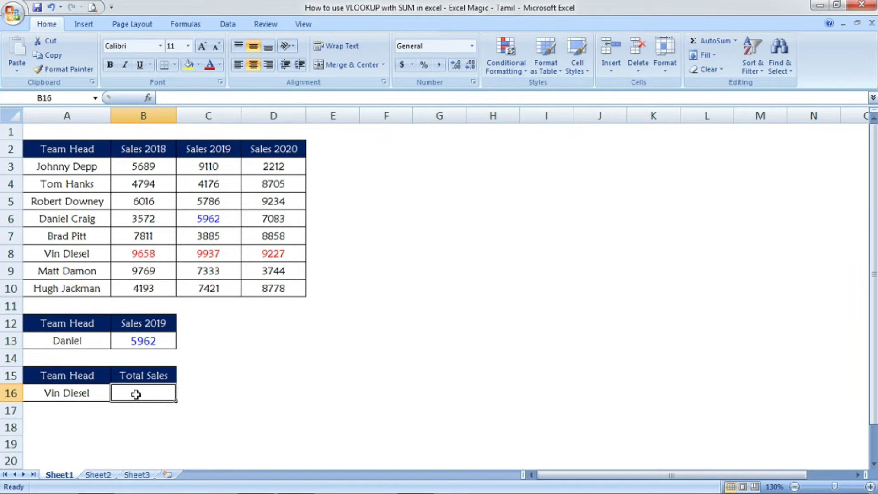
left_click(94, 392)
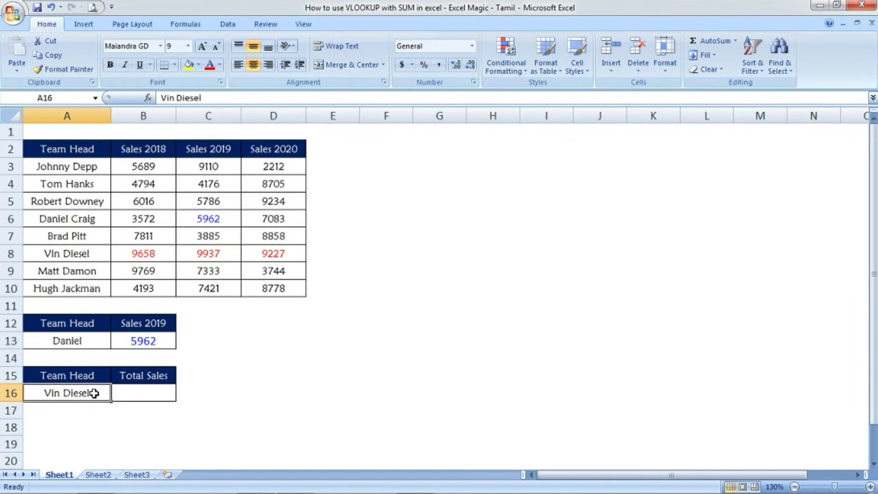
left_click(133, 391)
left_click(84, 254)
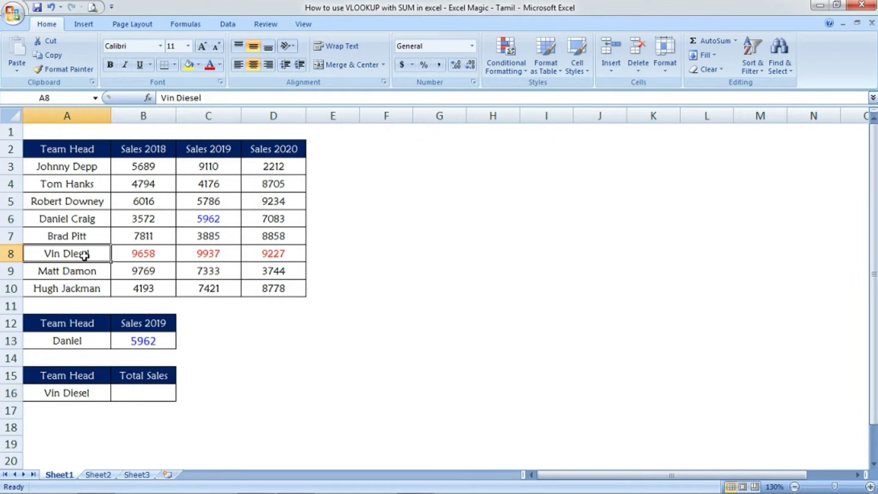
left_click_drag(134, 254, 270, 248)
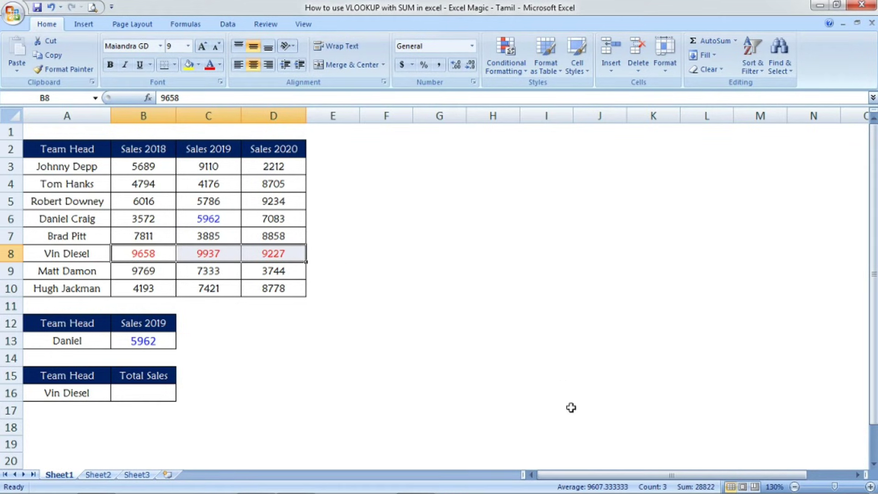
left_click(144, 396)
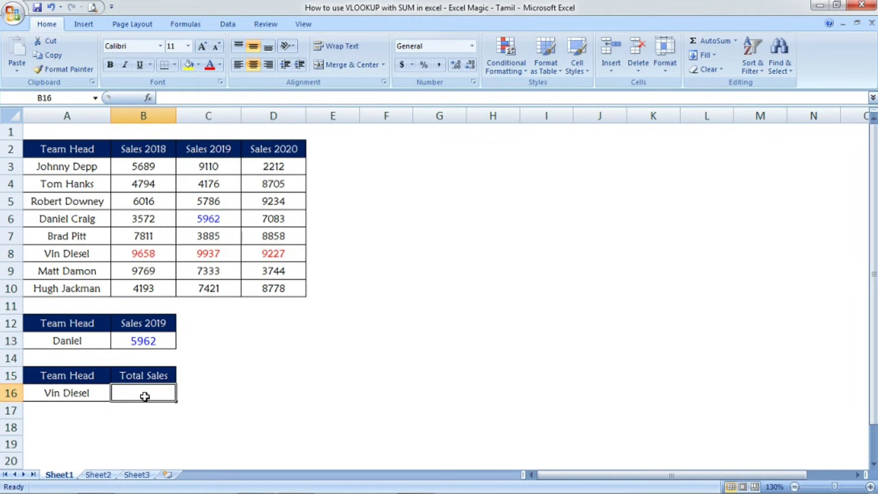
Step: Start B16's formula as =sum(vlookup(A16, with A16 as the lookup value
type("=sum")
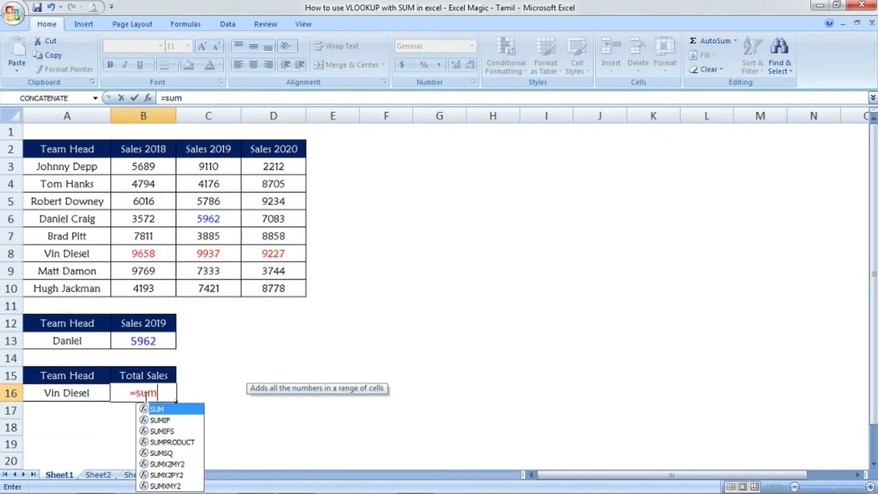
type("(vlookup")
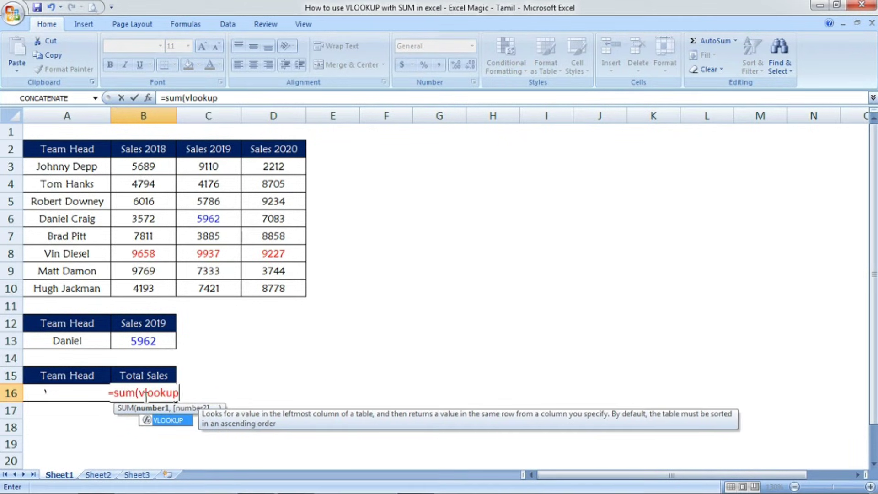
type("(")
left_click(67, 393)
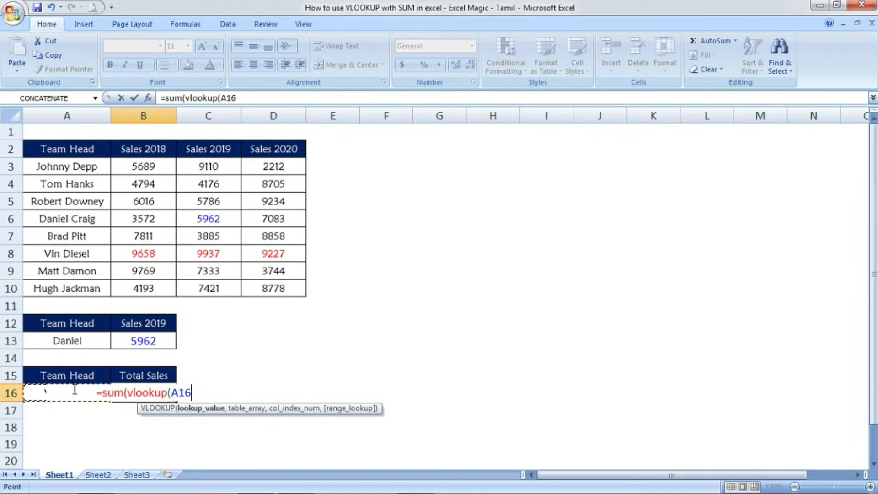
type(",")
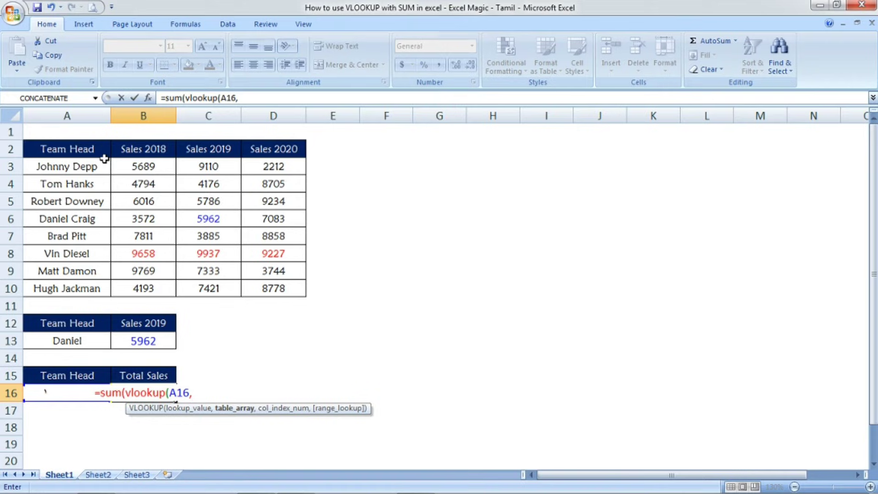
Step: Finish B16 as the array formula =SUM(VLOOKUP(A16,A2:D10,{2,3,4},0)), giving 28822
left_click(91, 150)
left_click_drag(92, 150, 269, 282)
type(",")
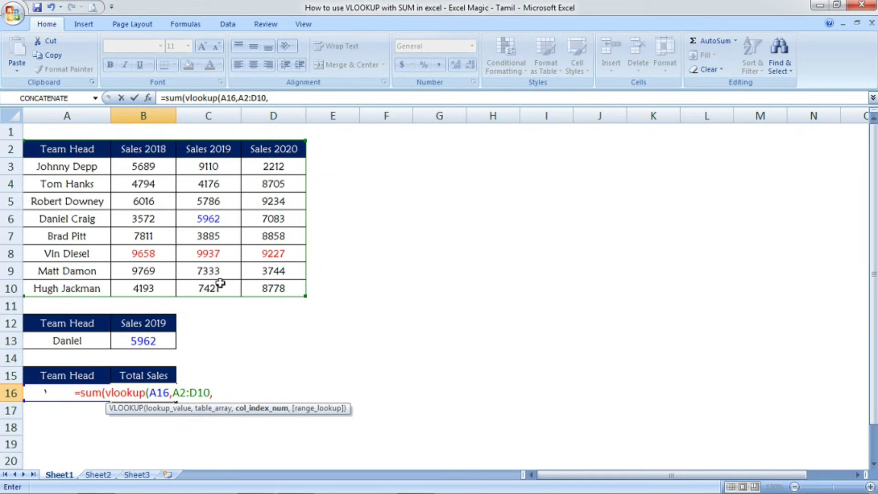
type("{")
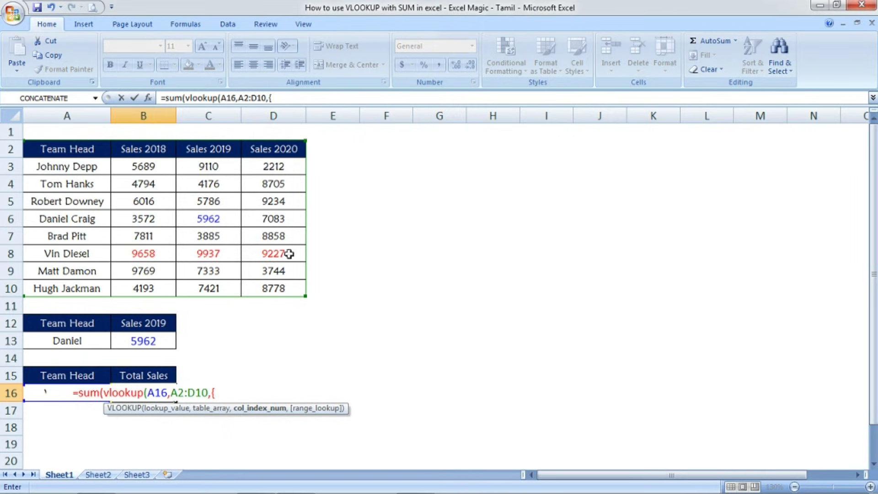
type("2,3,4")
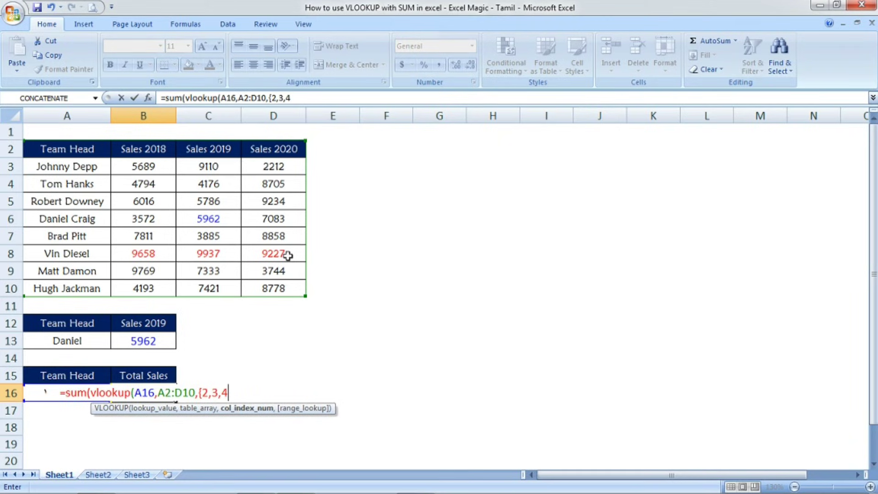
type("}")
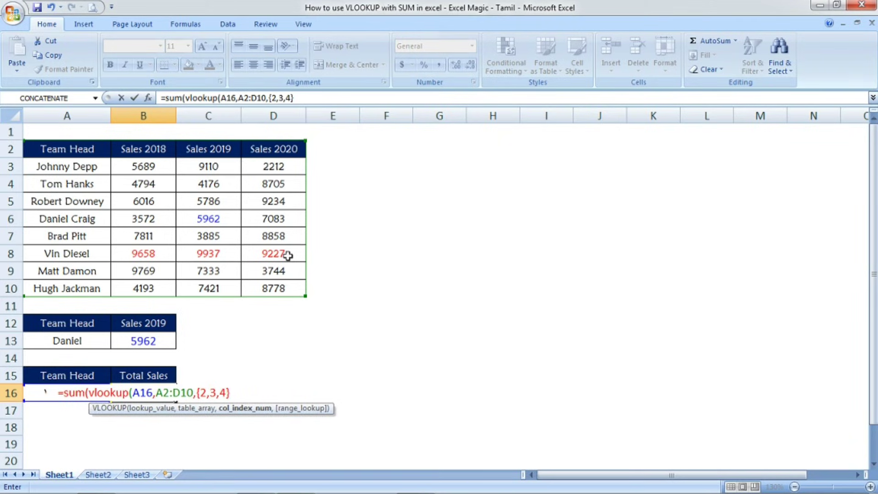
type(",")
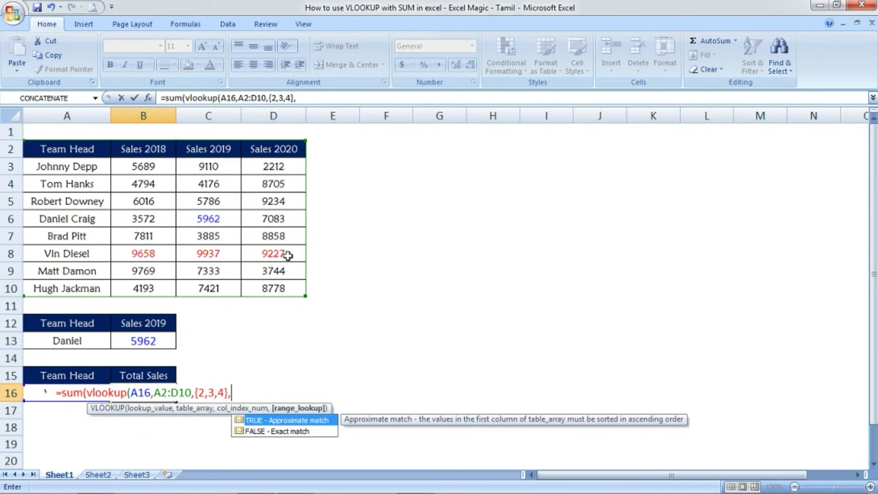
type("0")
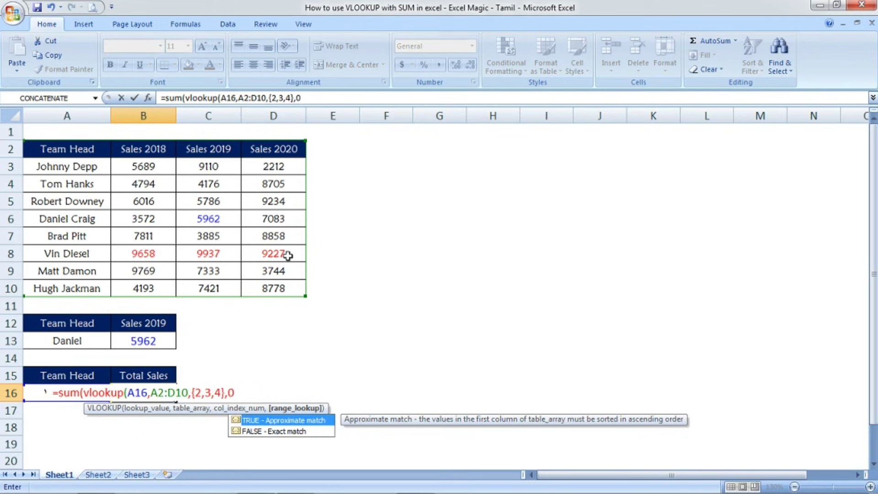
type(")")
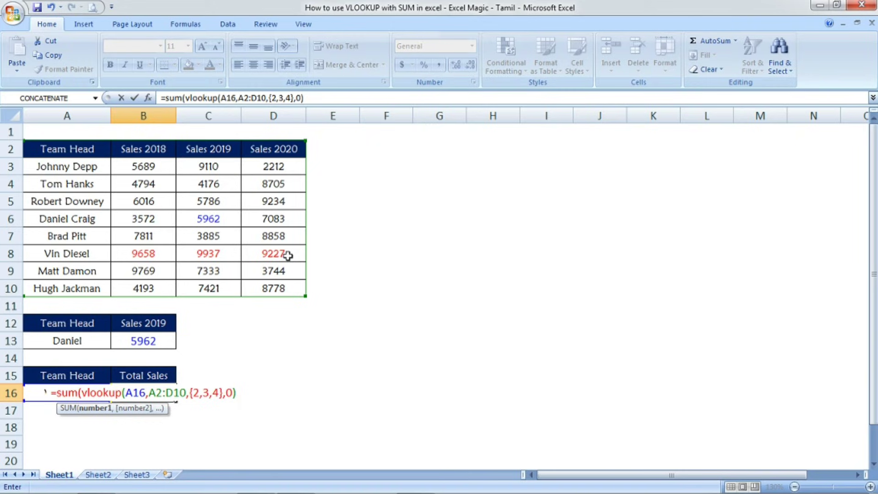
type(")")
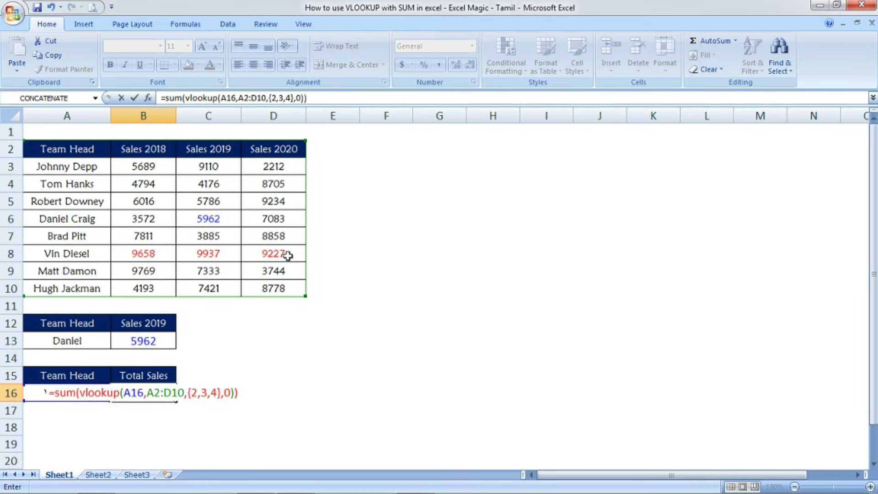
key("ctrl+shift+Return")
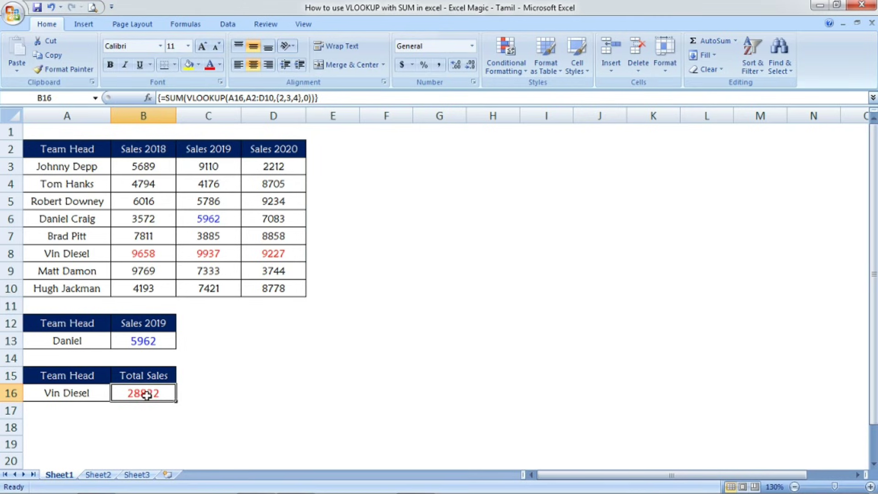
Step: Select B8:D8 to verify the three yearly sales sum to 28822
left_click(166, 252)
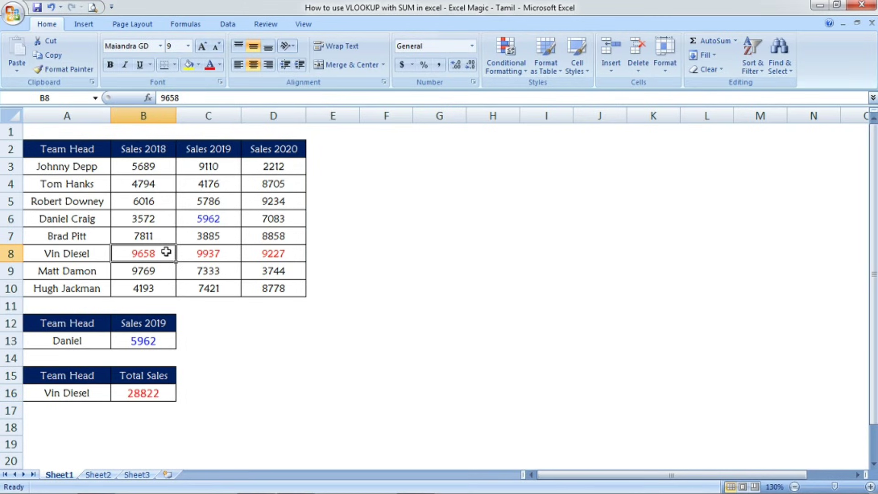
left_click_drag(166, 252, 280, 252)
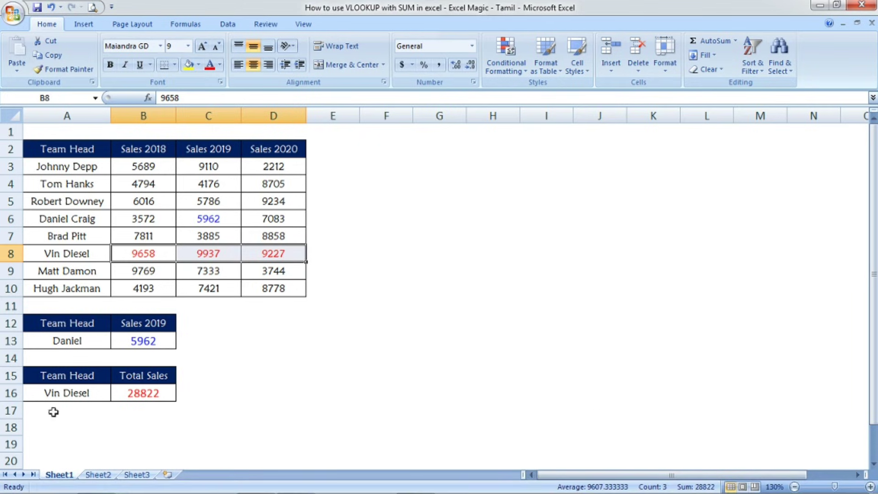
left_click(157, 392)
left_click(231, 336)
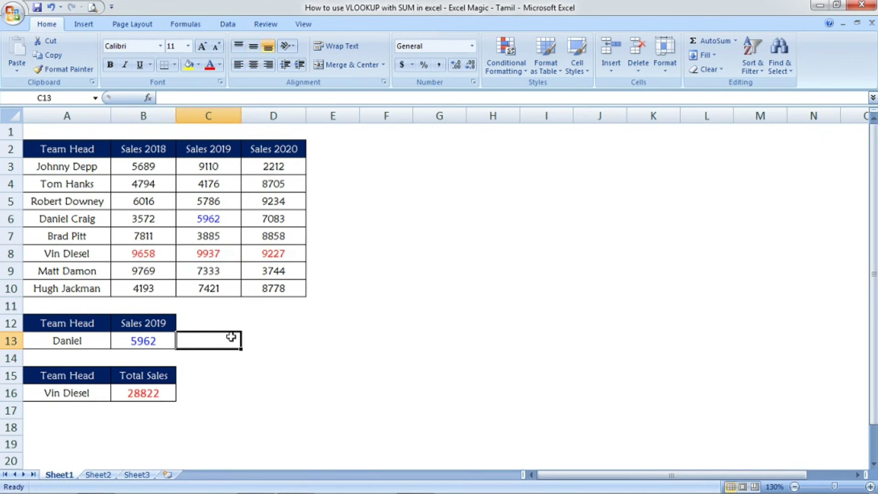
left_click(198, 379)
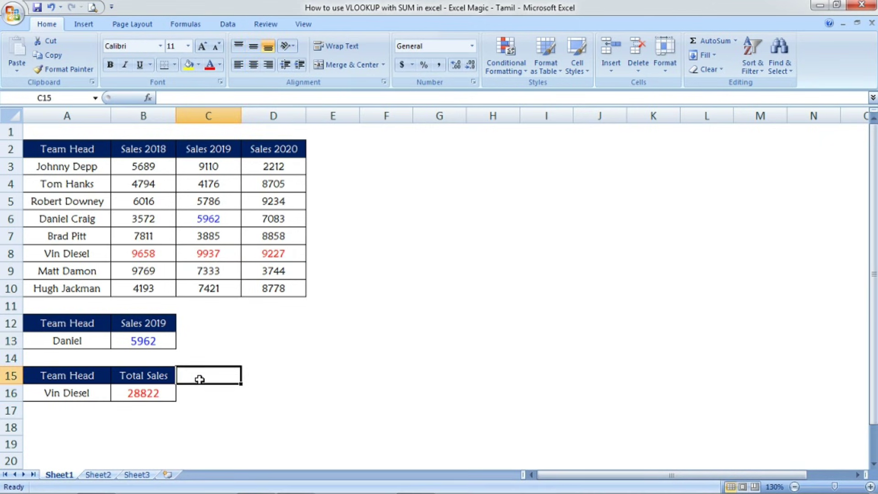
left_click(232, 394)
left_click(252, 356)
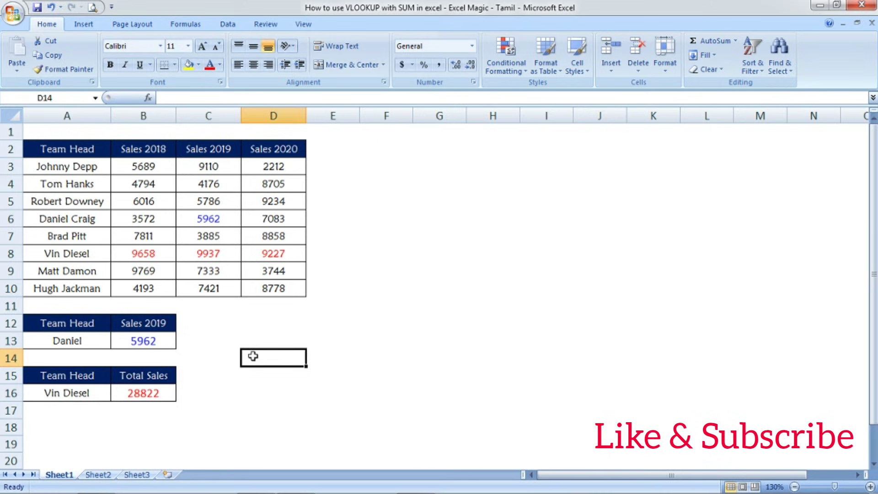
left_click(146, 341)
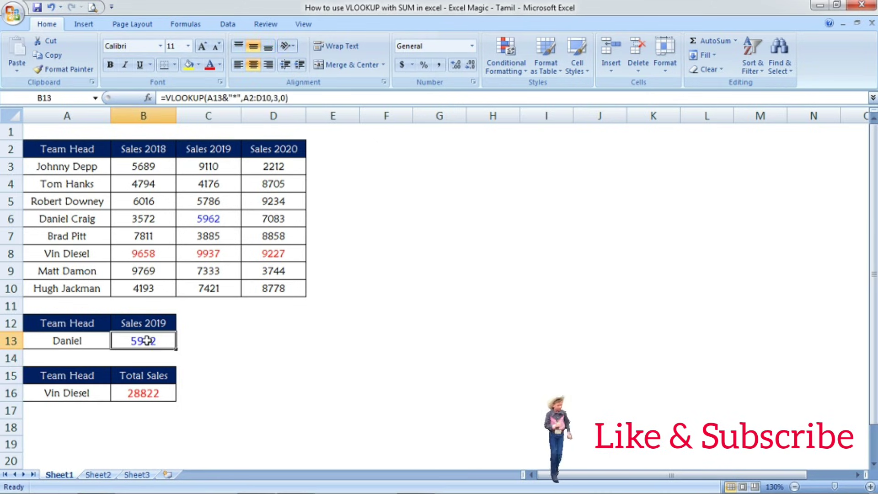
left_click(152, 391)
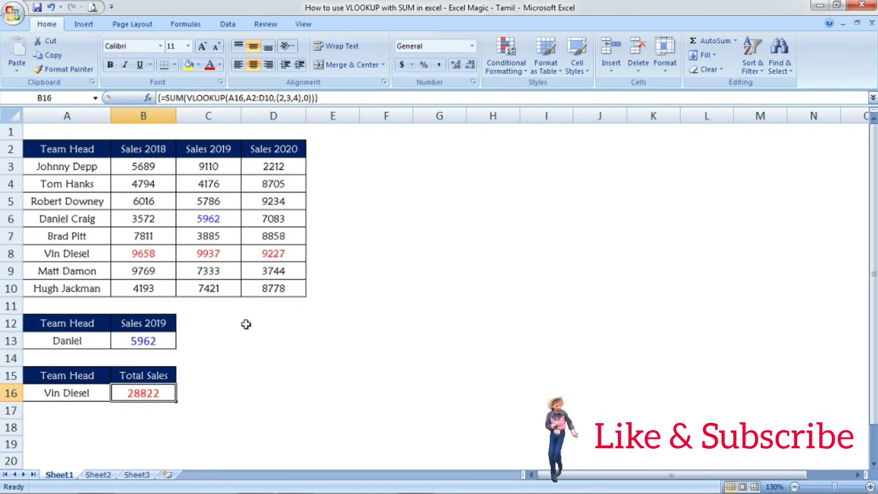
left_click(253, 337)
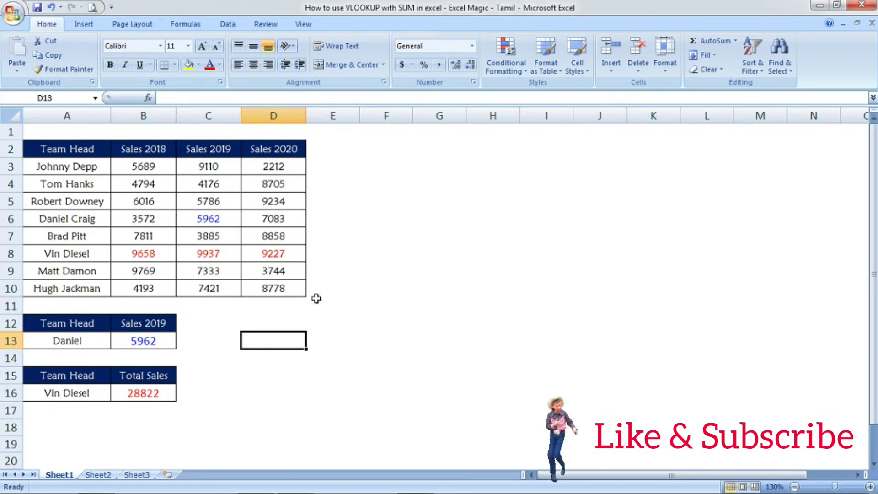
left_click(339, 276)
left_click(276, 348)
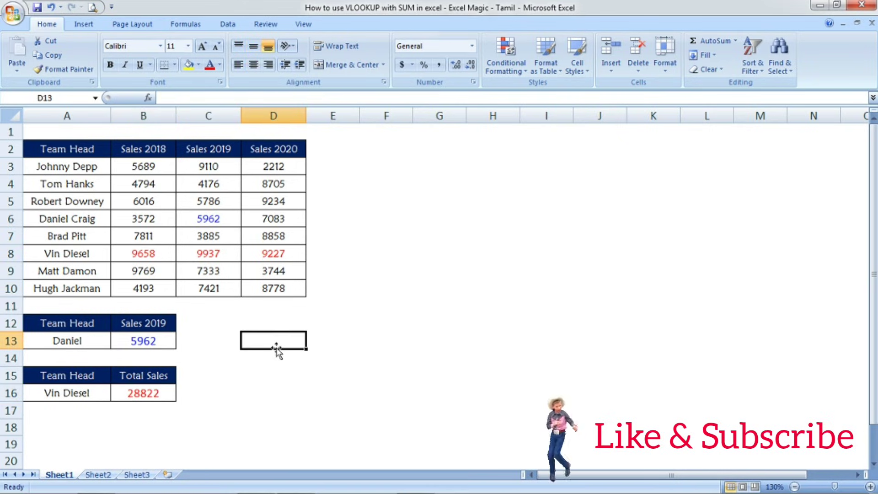
left_click(231, 229)
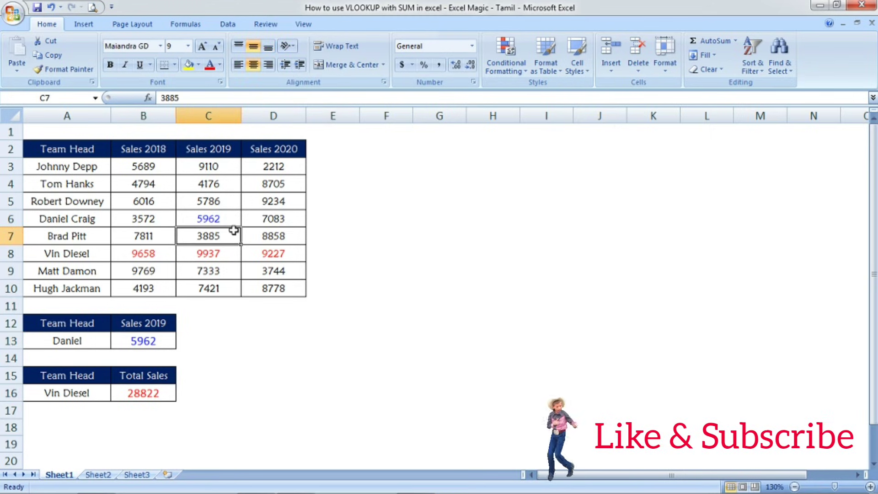
left_click(87, 250)
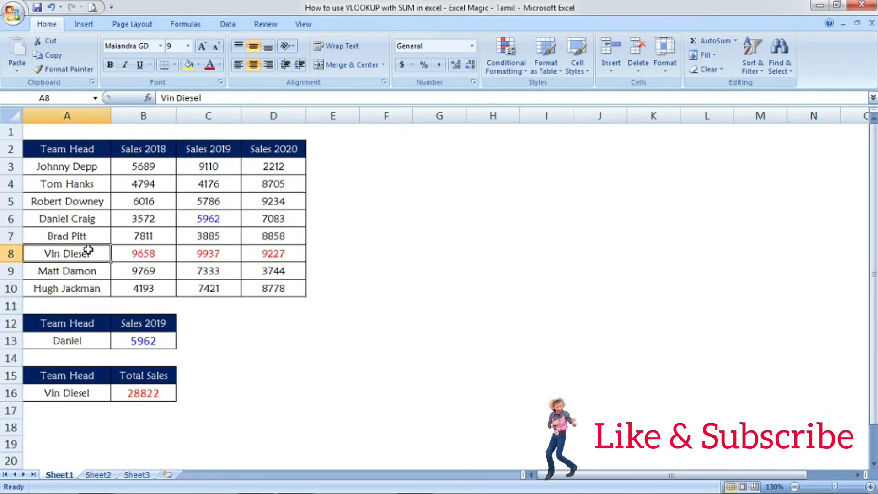